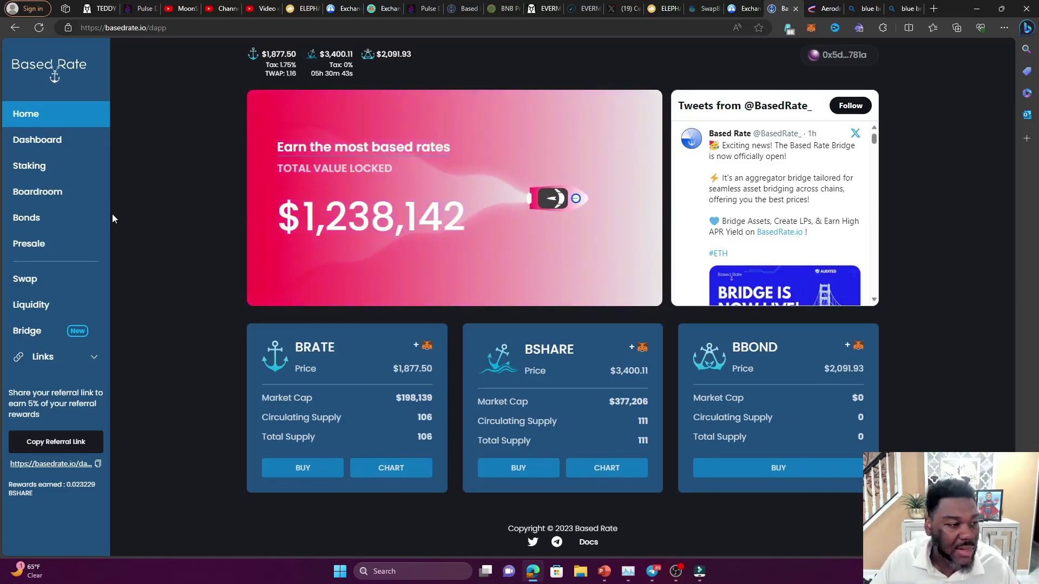
Check the Boardroom stats, then zoom in on the Staking page's six BSHARE LP farms.
click(39, 192)
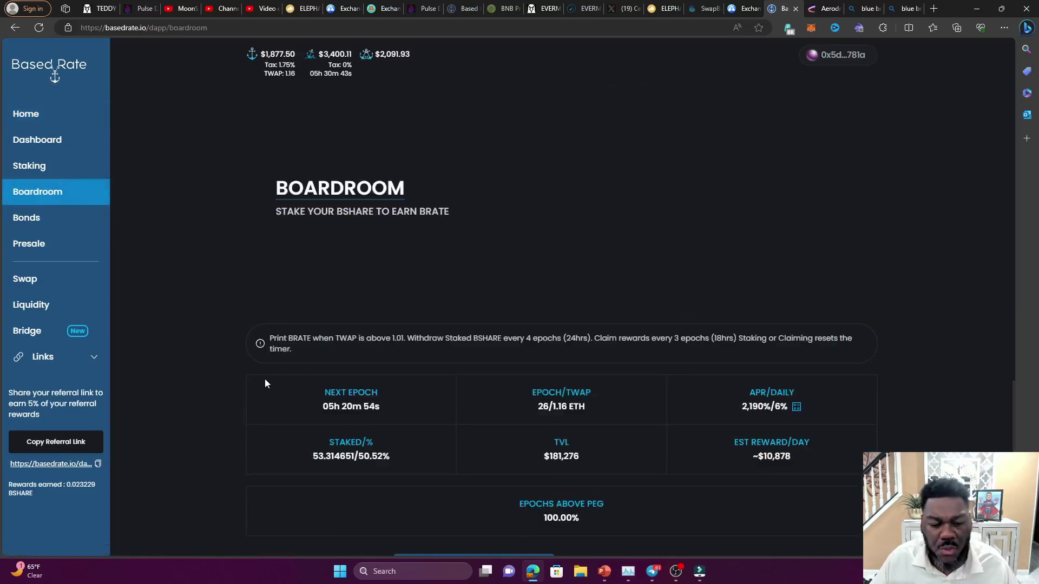
scroll(260, 371, down, 2)
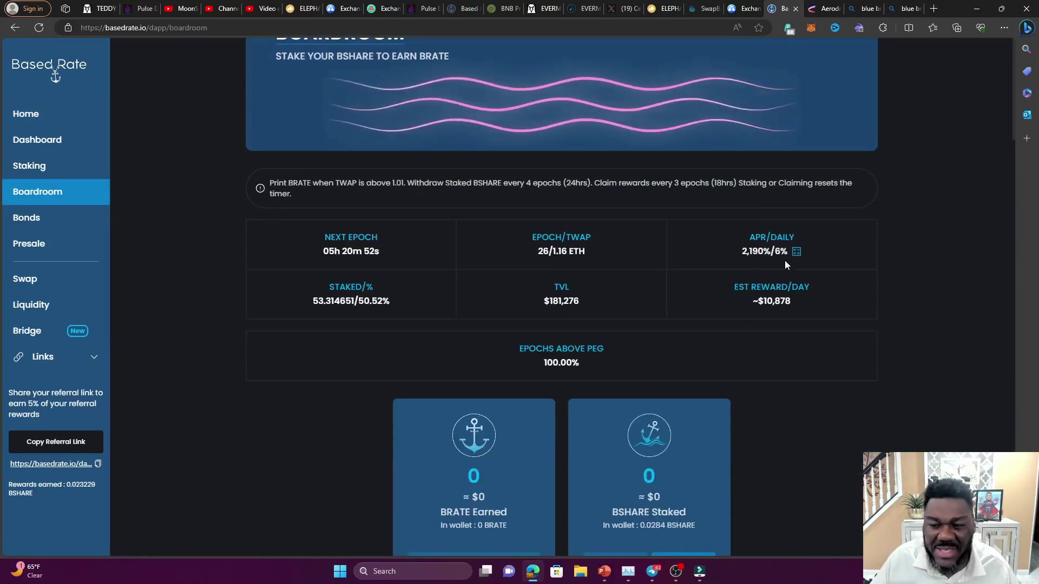
scroll(729, 314, down, 1)
scroll(729, 314, down, 1)
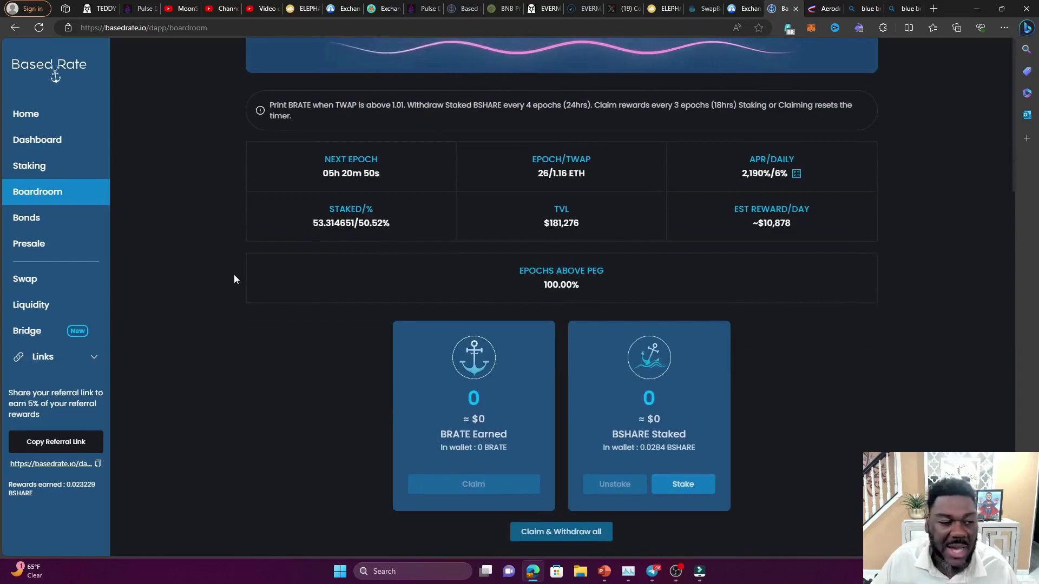
click(26, 169)
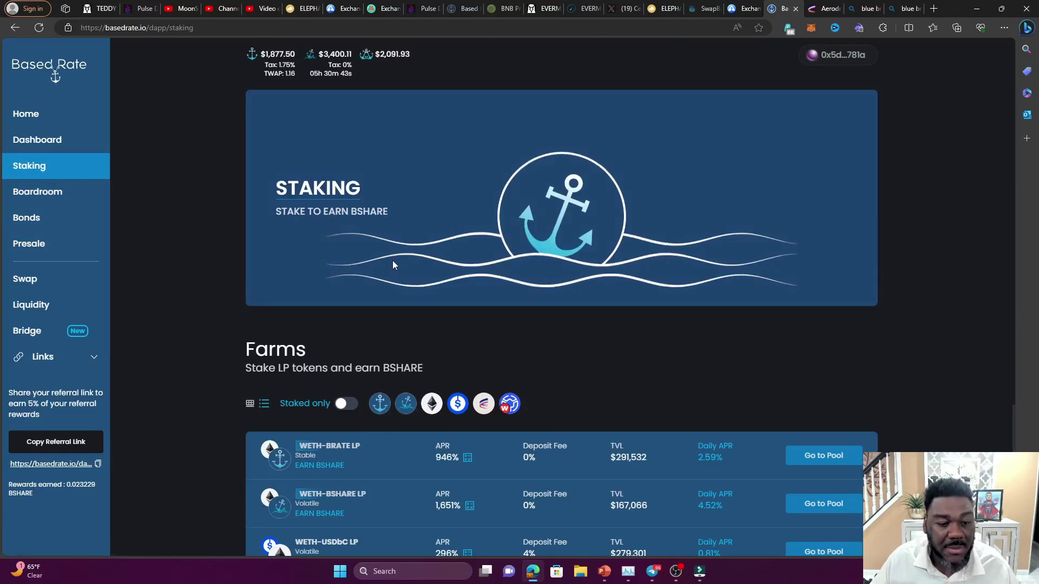
scroll(400, 261, down, 3)
drag(401, 262, 382, 292)
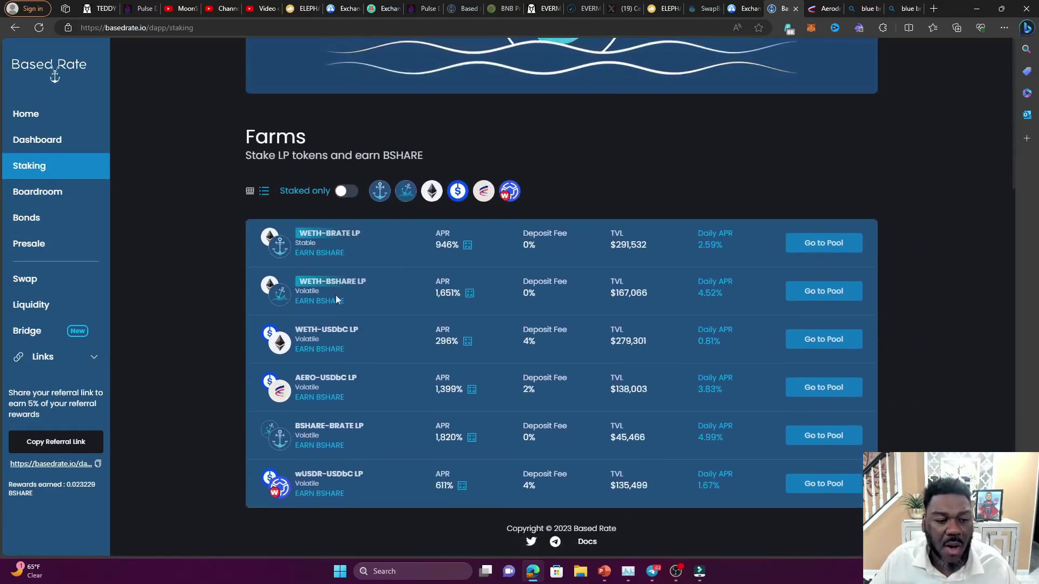
click(375, 335)
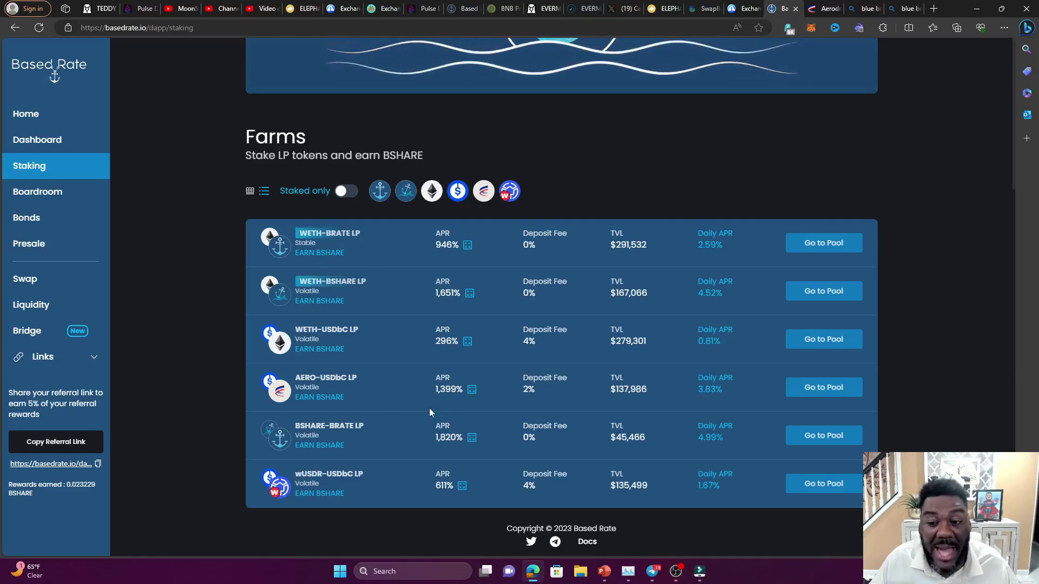
key(ctrl+plus)
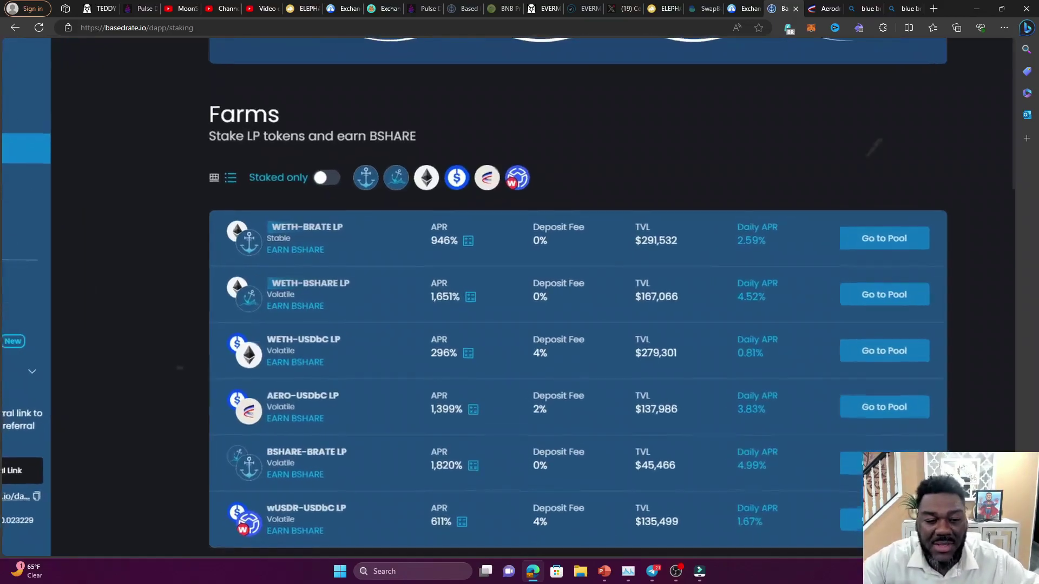
scroll(429, 408, down, 1)
scroll(741, 243, down, 1)
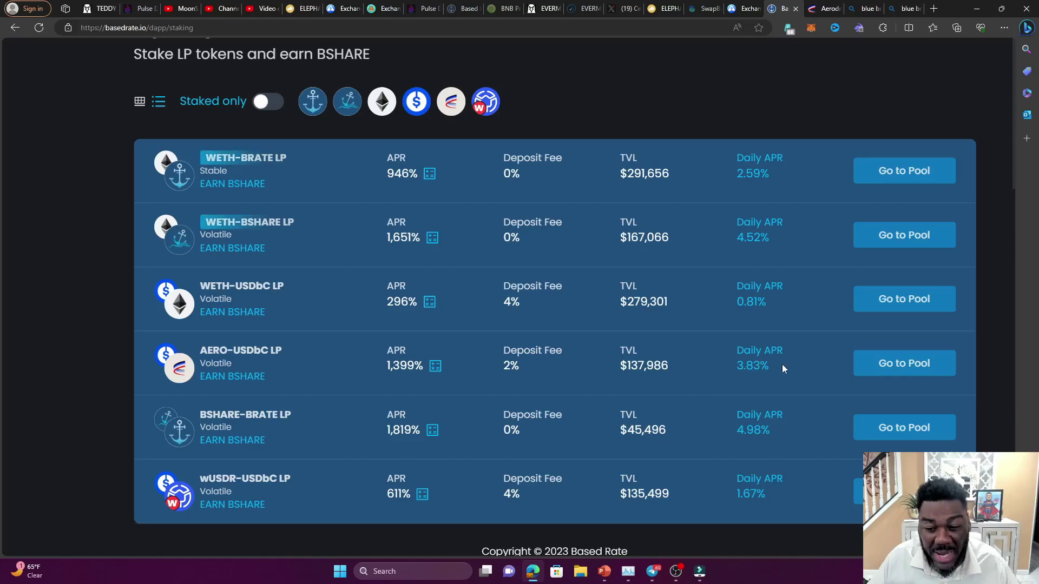
scroll(782, 369, down, 1)
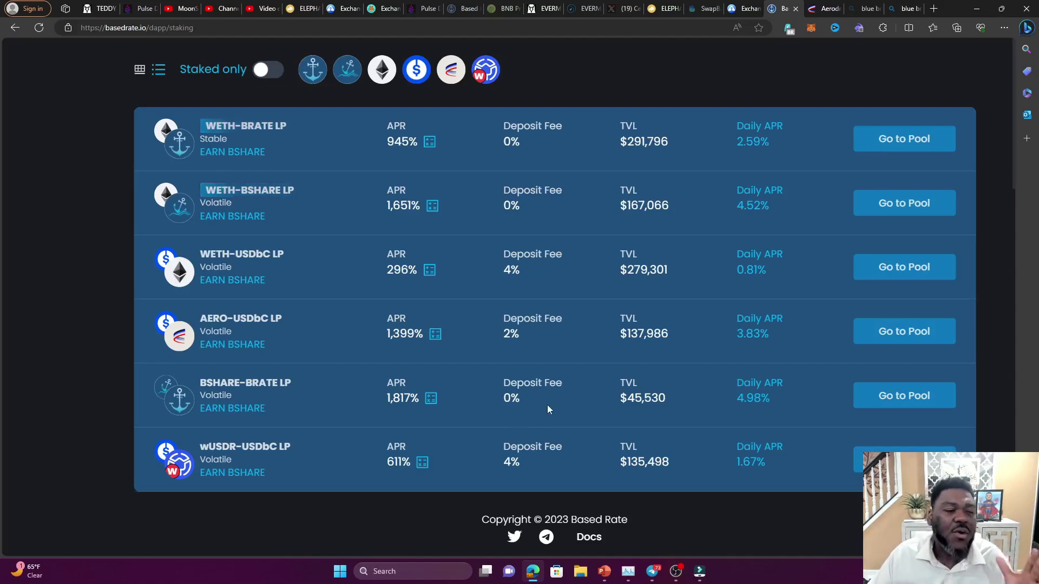
scroll(546, 425, up, 3)
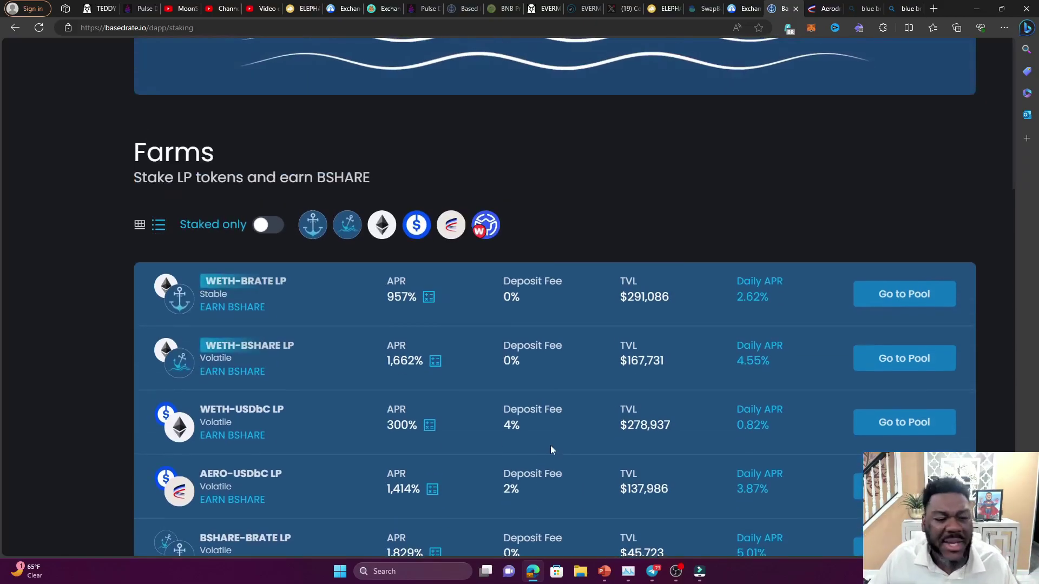
scroll(588, 436, down, 3)
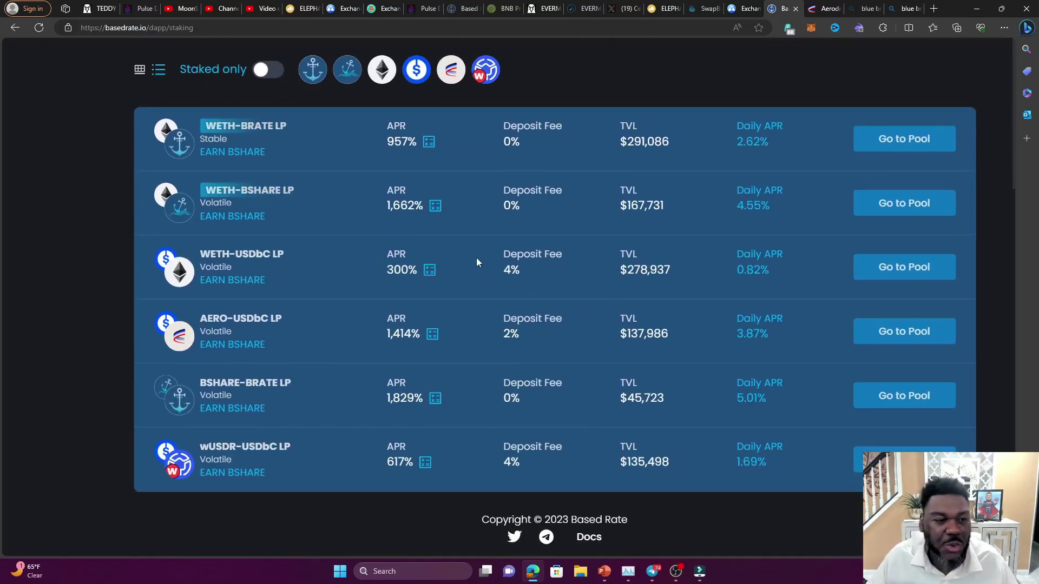
Filter to staked farms and open the WETH-BSHARE LP pool details.
click(266, 69)
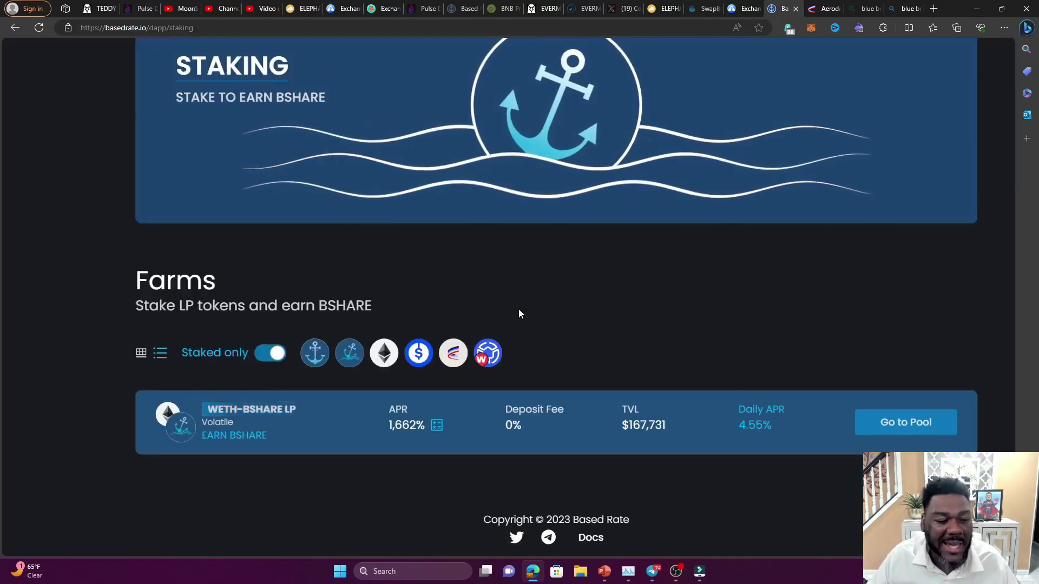
click(892, 422)
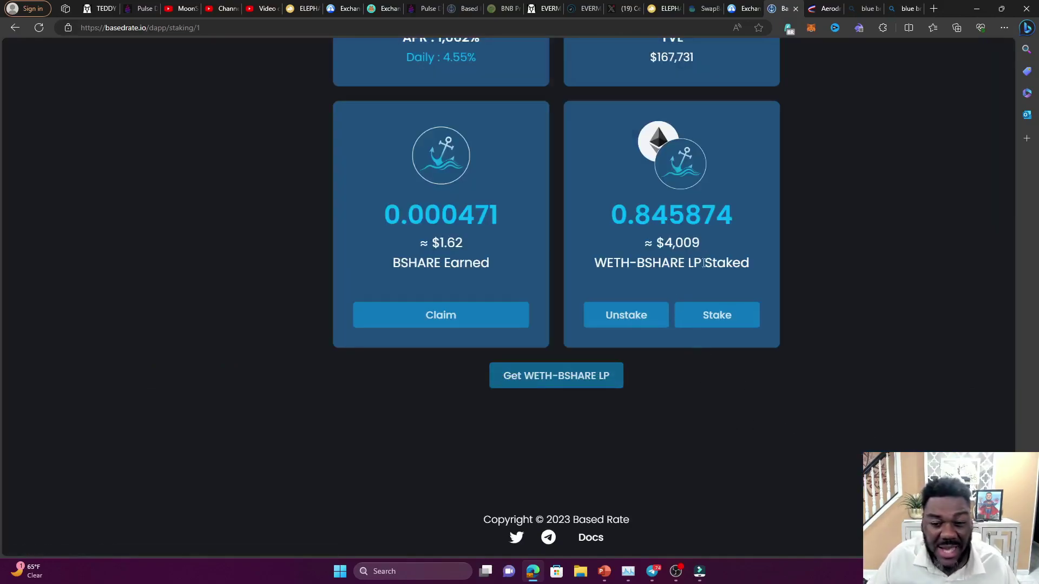
scroll(560, 297, up, 1)
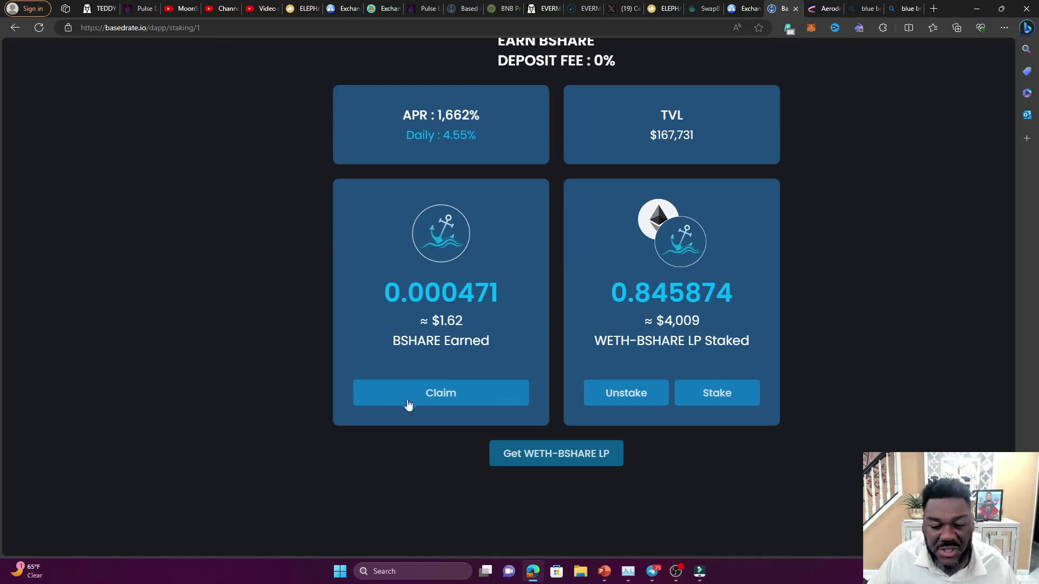
scroll(326, 285, up, 3)
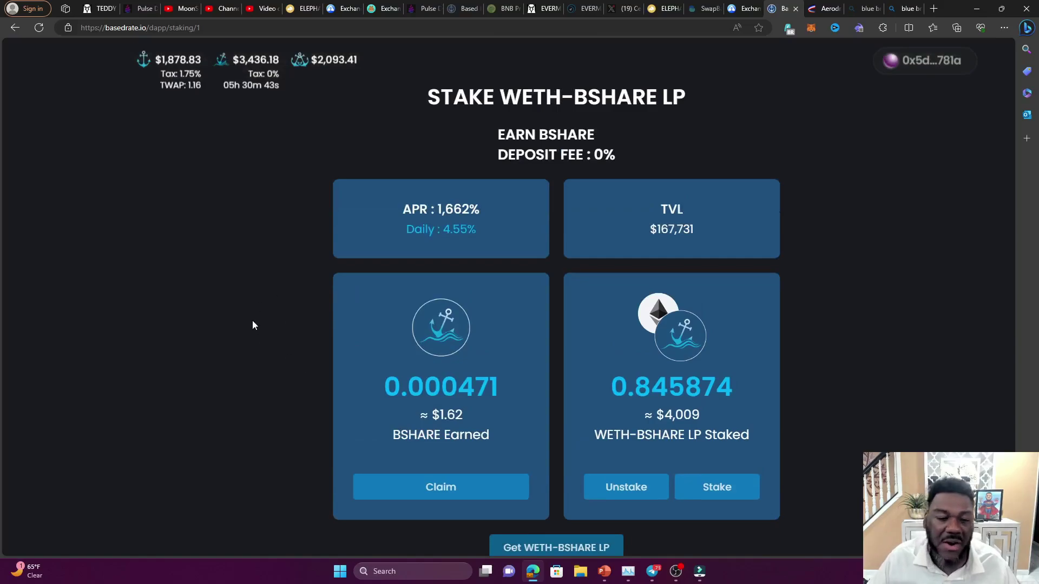
scroll(252, 325, down, 3)
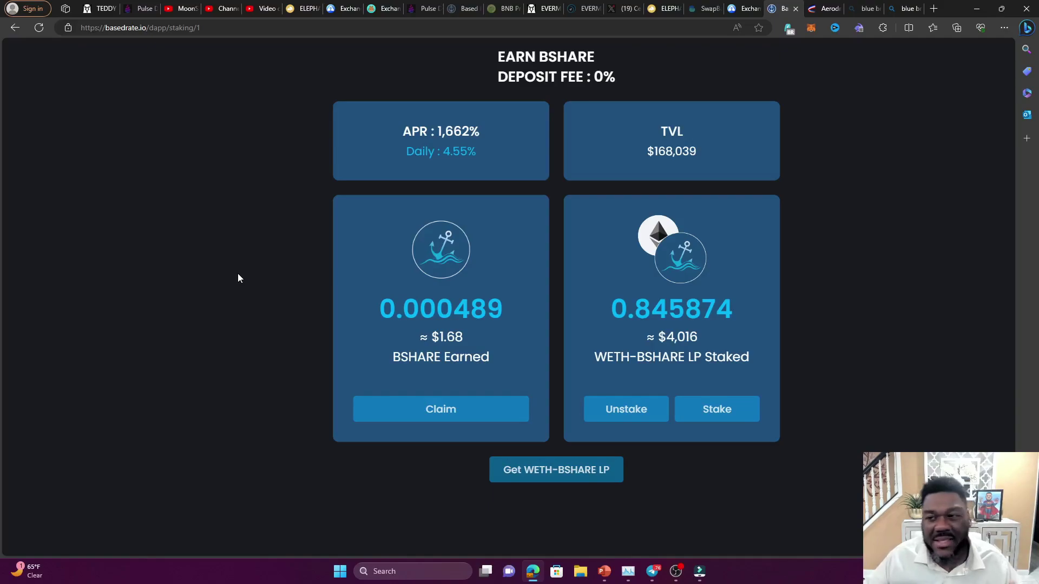
scroll(71, 160, up, 2)
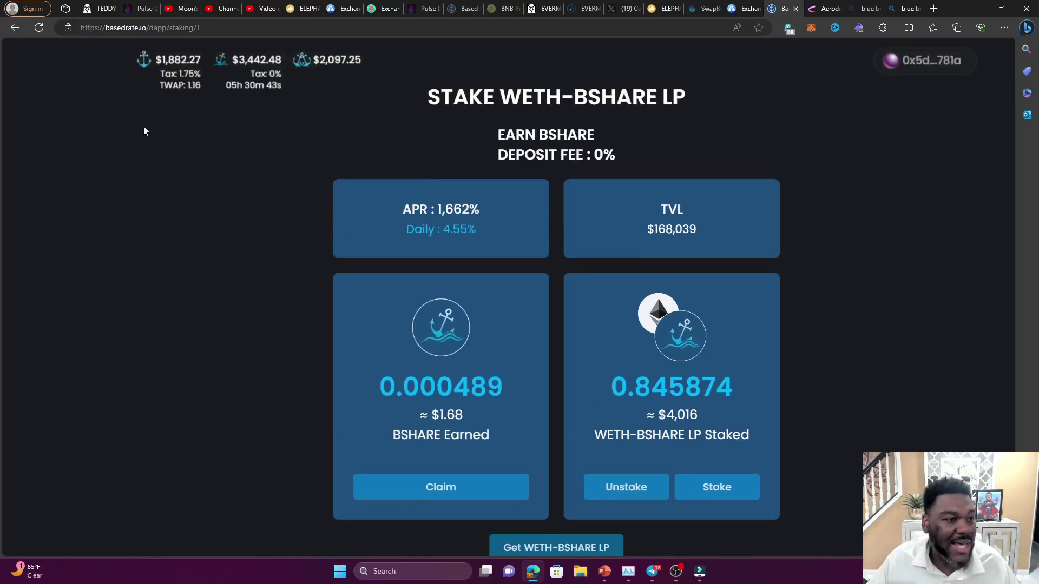
ctrl+scroll(230, 172, down, 2)
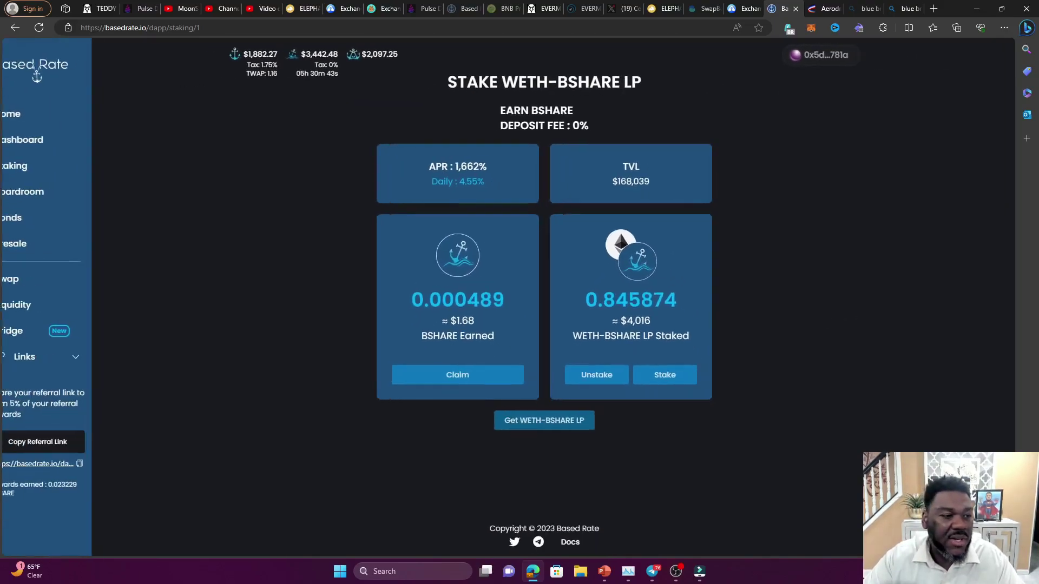
On the Bridge, choose BSC > BNB as source and Base > ETH as destination.
click(27, 331)
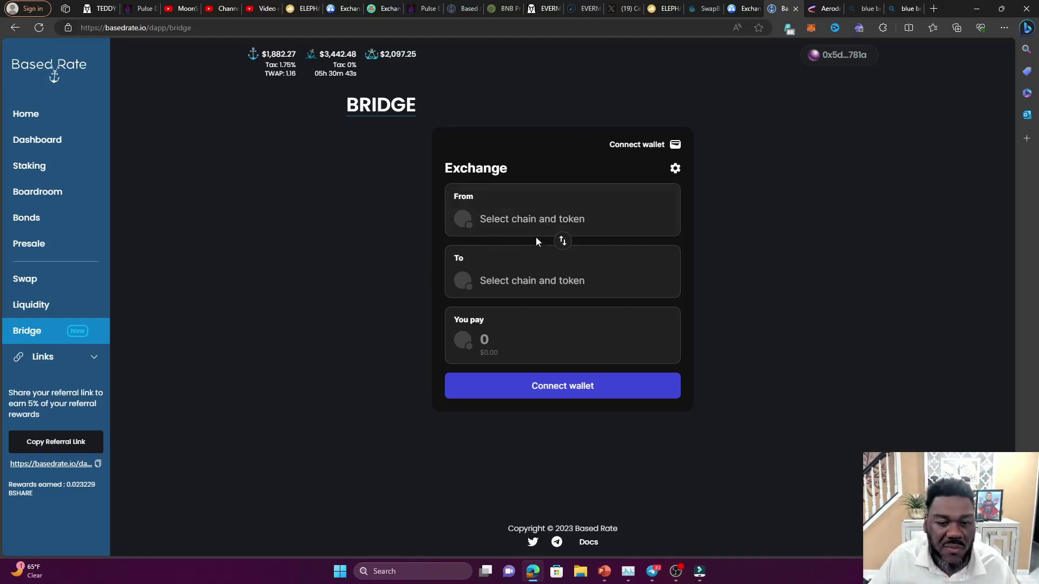
click(559, 222)
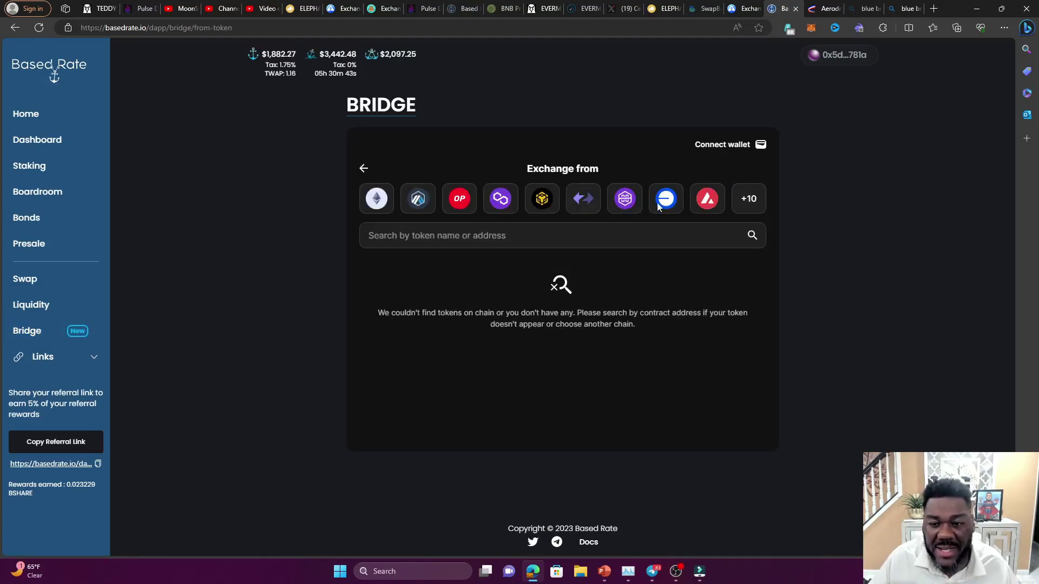
click(543, 198)
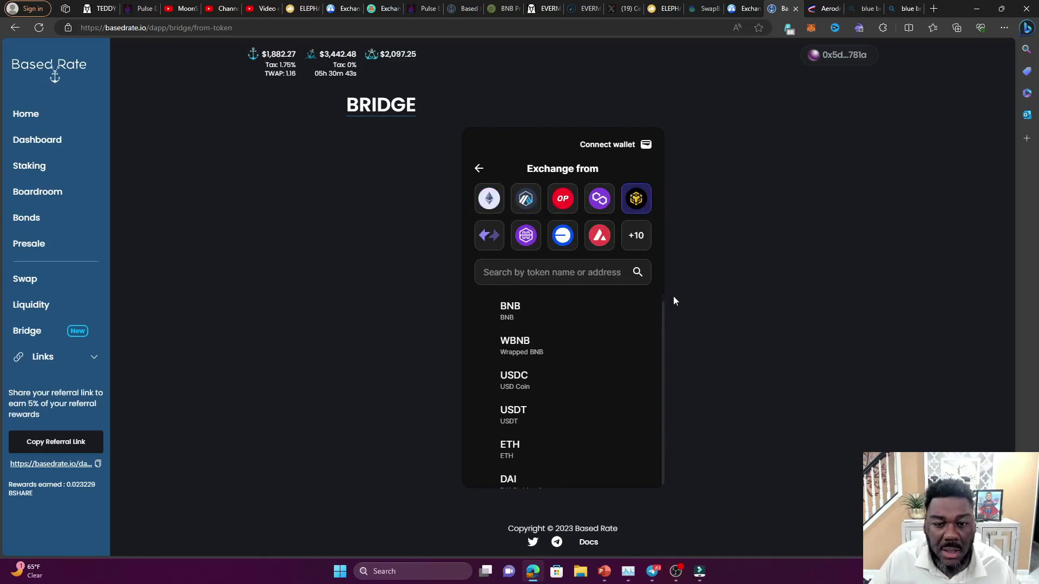
click(520, 312)
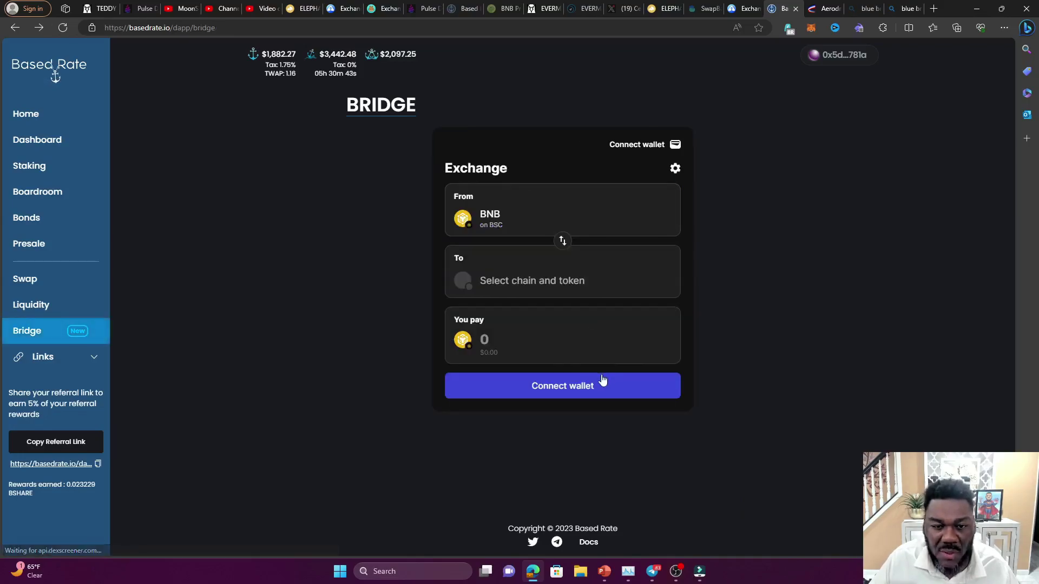
click(521, 282)
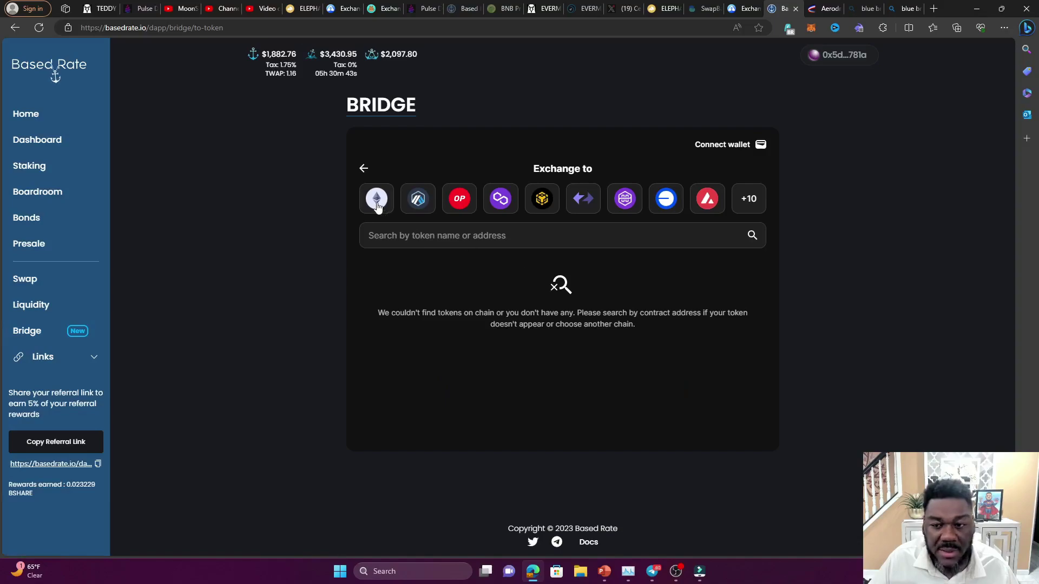
click(666, 198)
scroll(556, 375, down, 1)
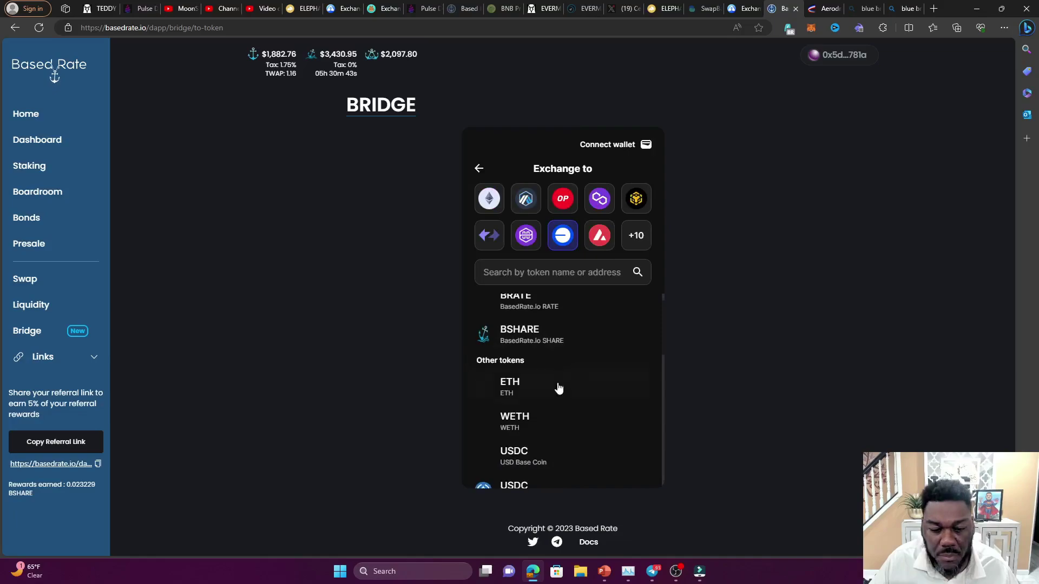
click(531, 381)
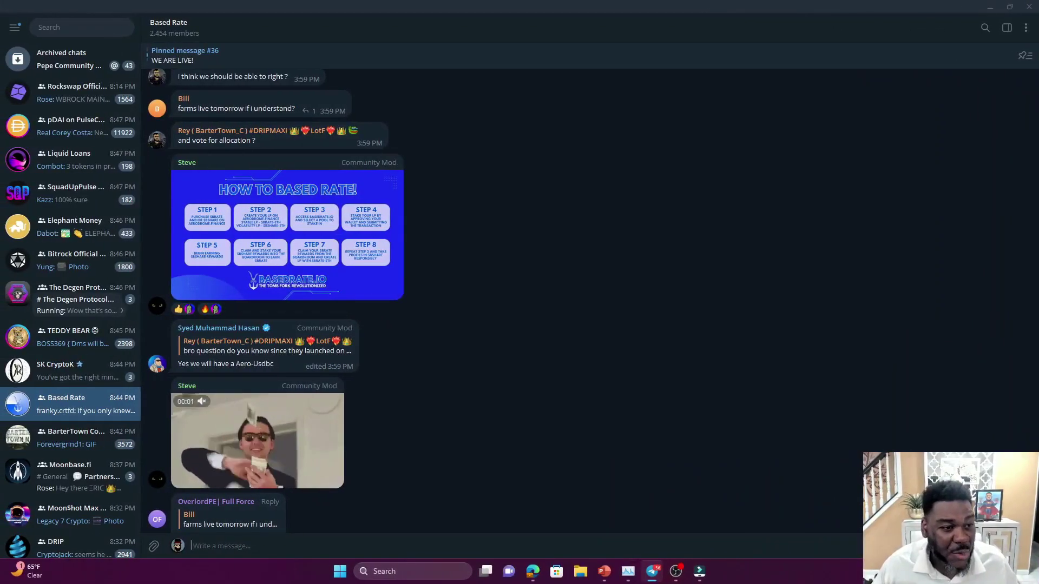
mouse_move(343, 230)
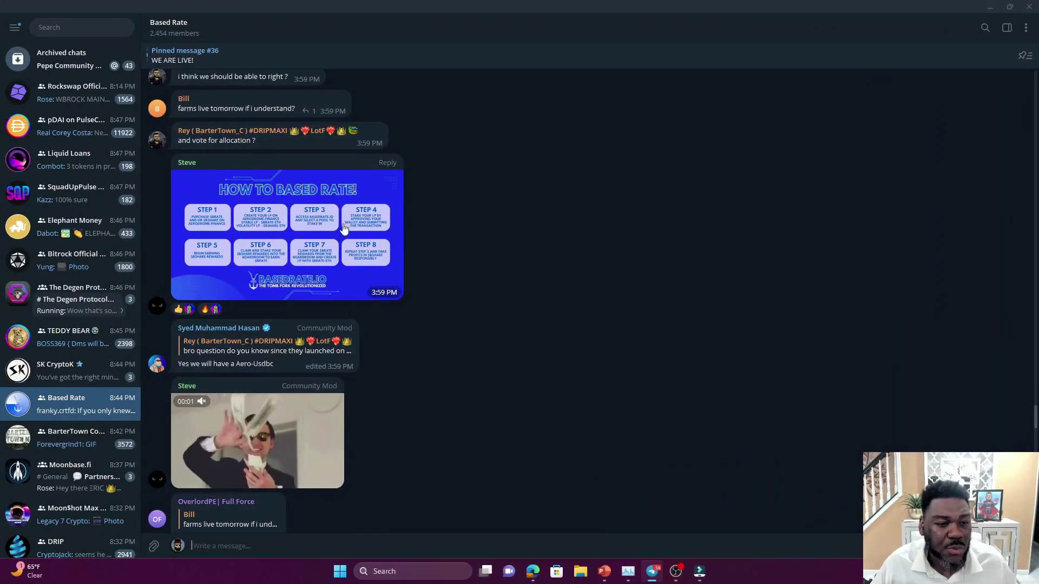
Open the group's 'How to Based Rate!' eight-step guide image in the media viewer.
click(310, 238)
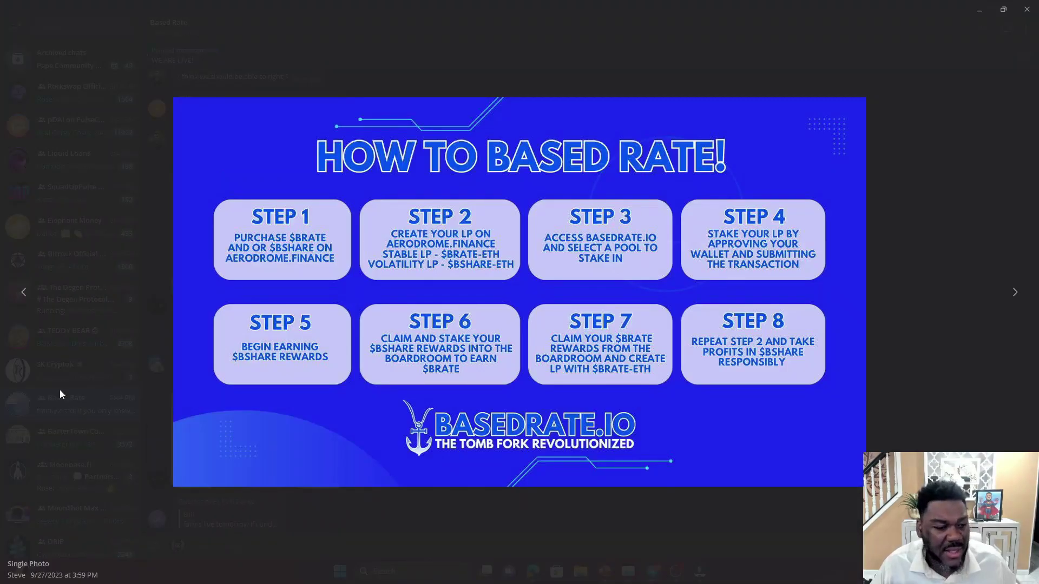